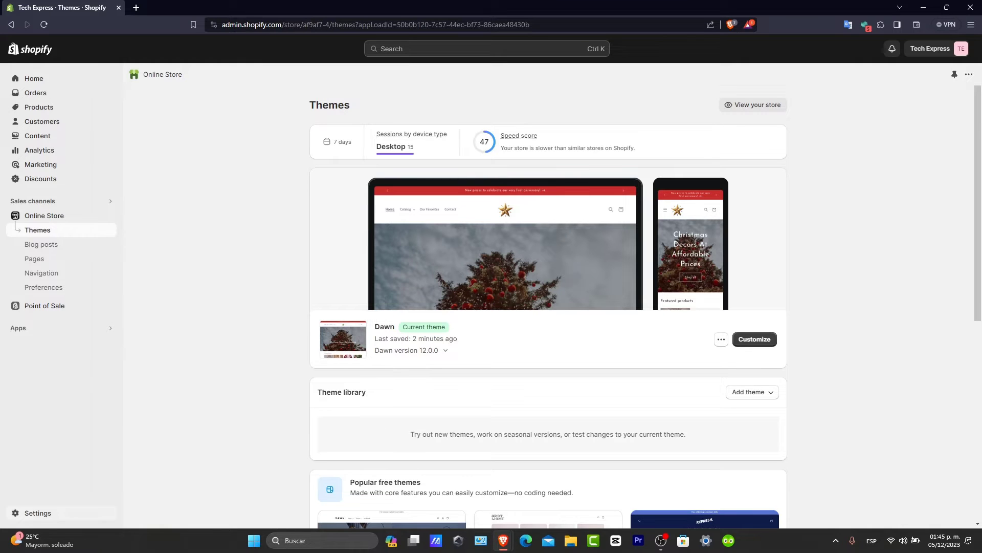
- Go to Settings > Payments, where Stripe shows test mode on and PayPal incomplete
click(38, 512)
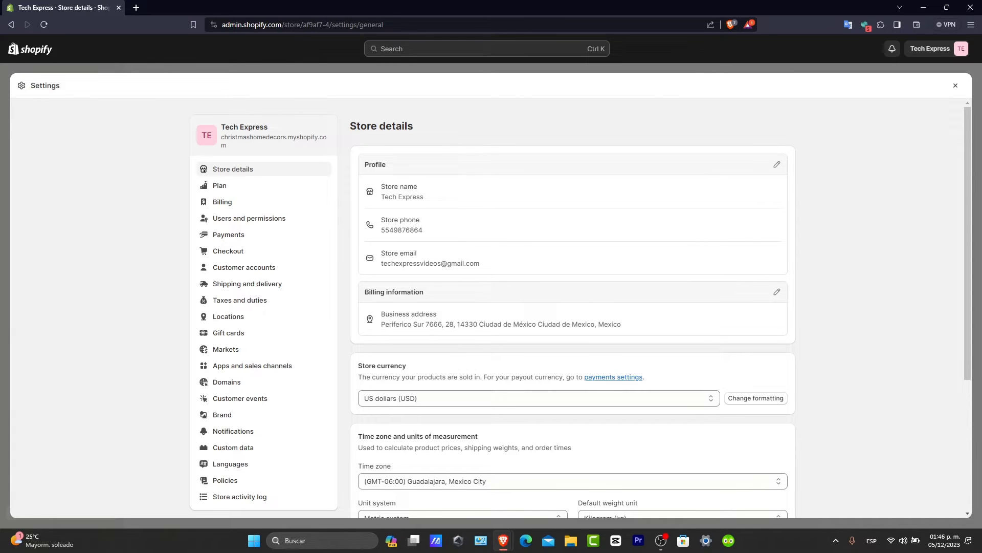
click(228, 234)
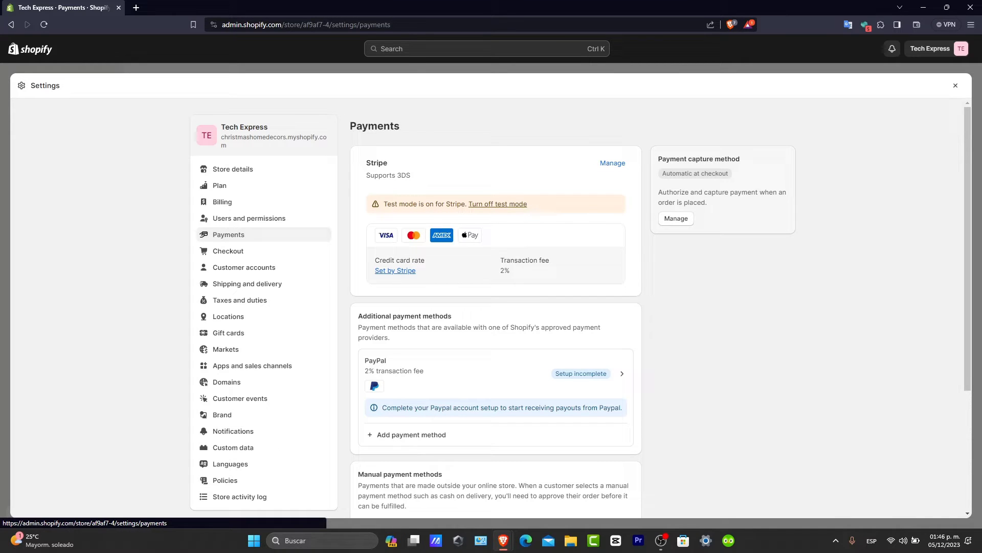
- Check that Stripe's Test mode checkbox is ticked, then go back to the Payments overview
click(612, 163)
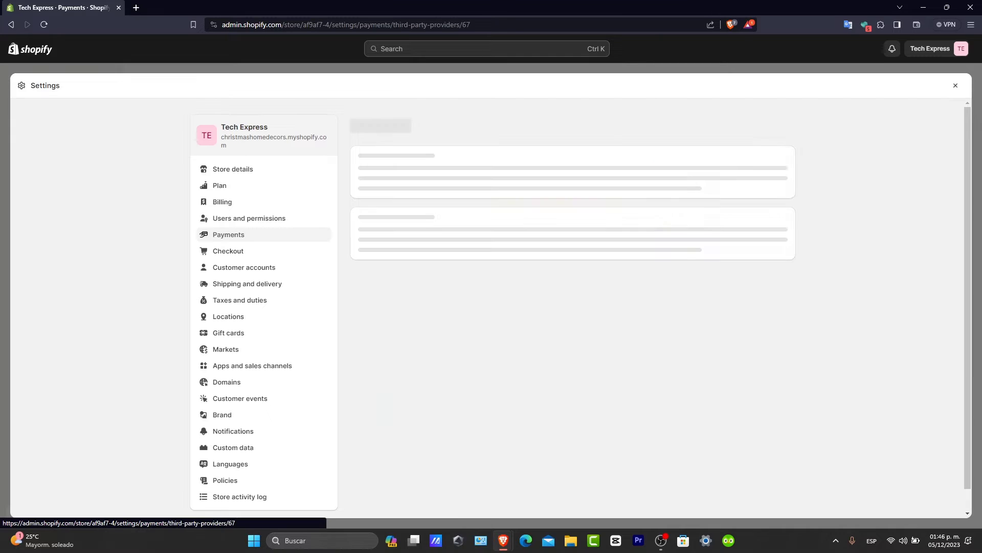
scroll(573, 307, down, 3)
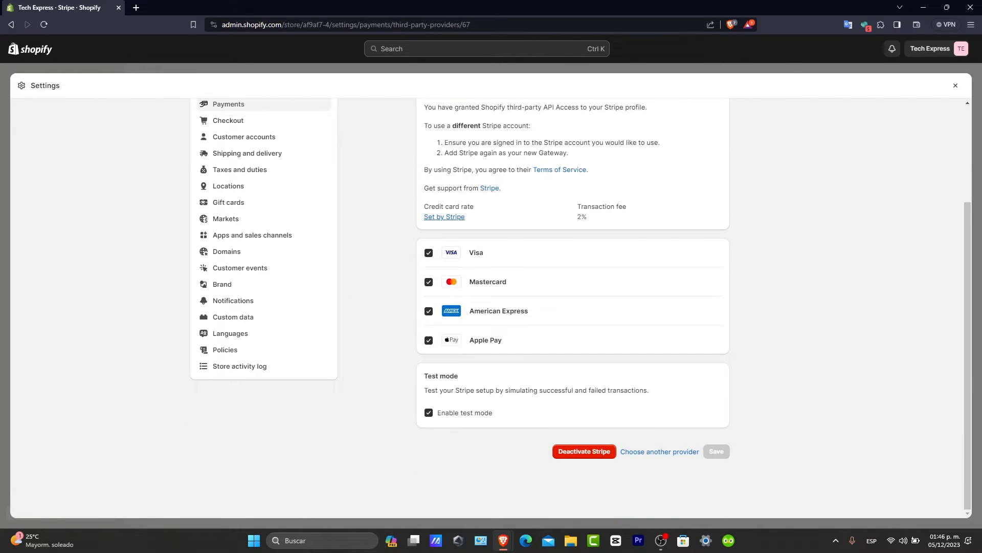
drag(504, 390, 649, 390)
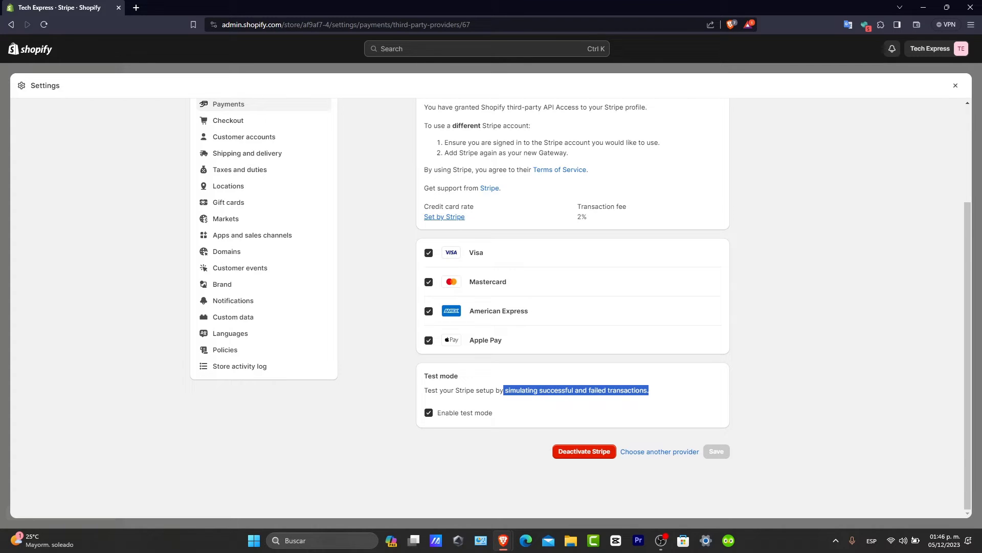
scroll(573, 306, up, 3)
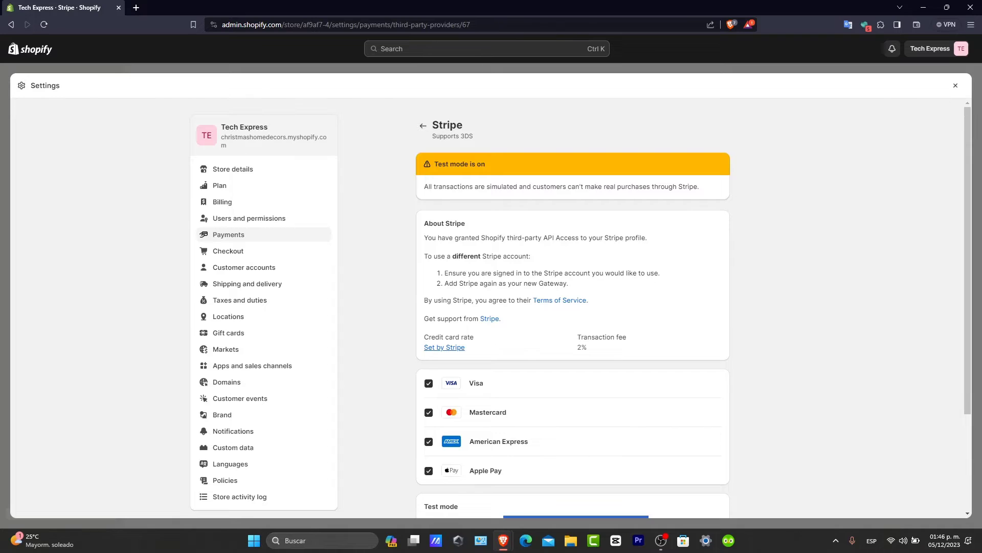
click(423, 126)
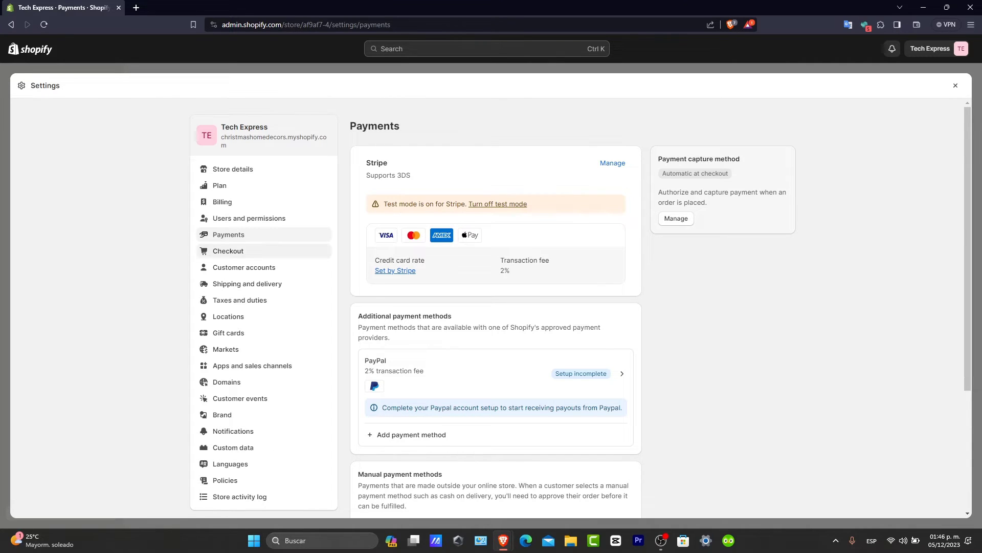
- Look over Shipping and delivery, including third-party calculated rates, then move on to Taxes and duties
click(240, 284)
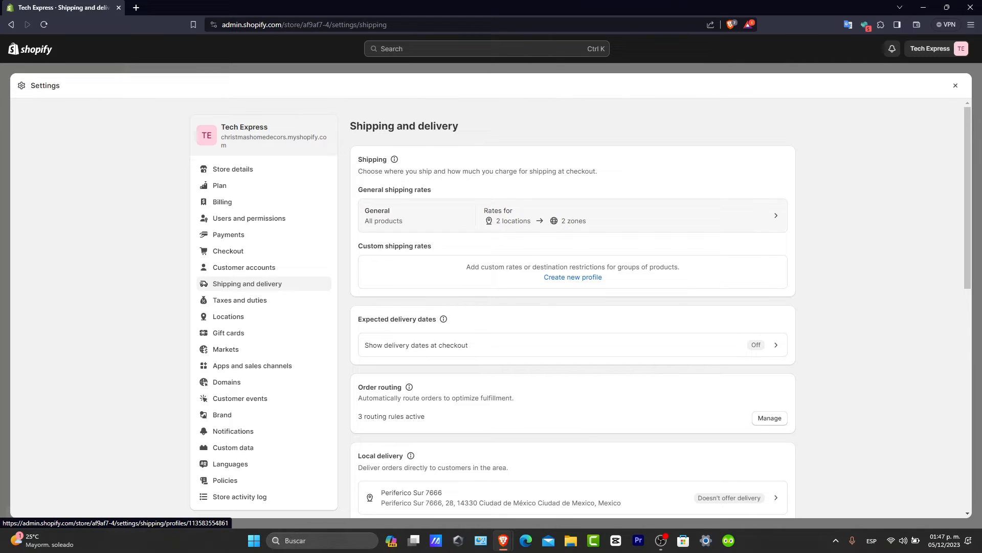
scroll(614, 217, down, 3)
scroll(614, 217, down, 5)
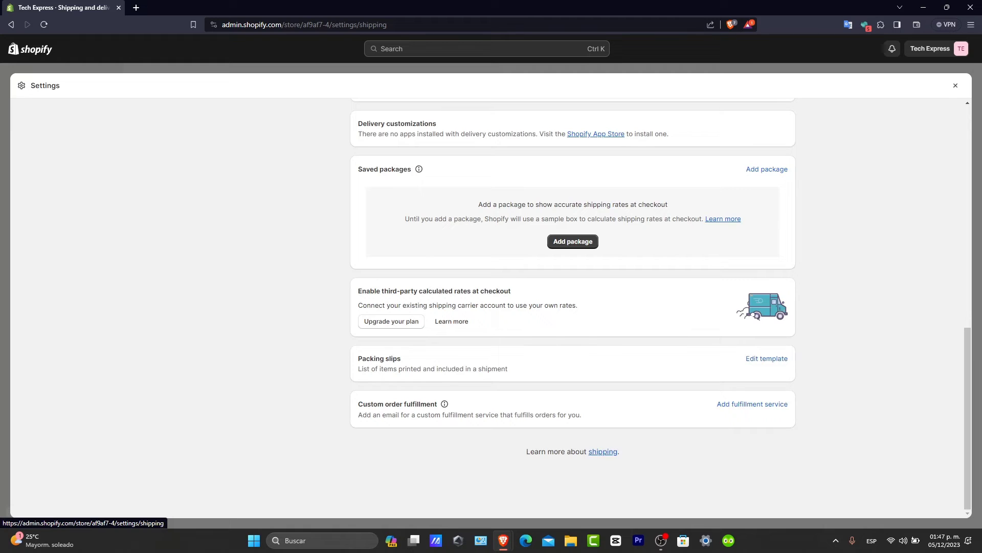
drag(437, 290, 532, 306)
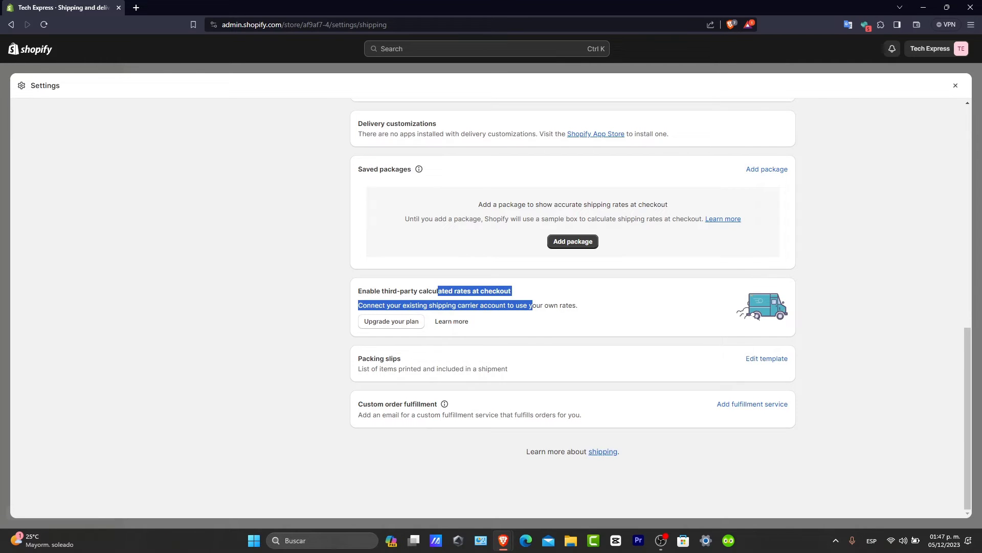
scroll(573, 307, up, 10)
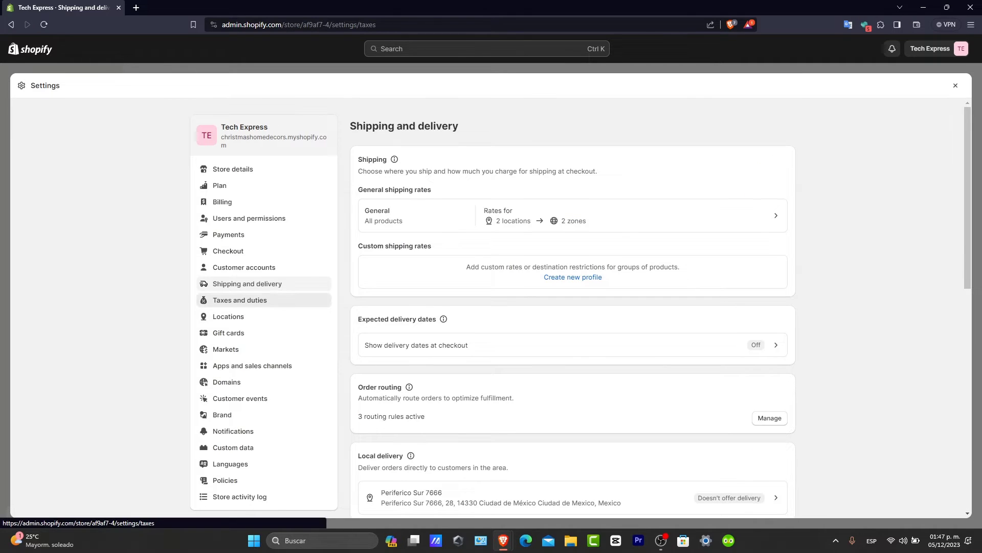
click(239, 299)
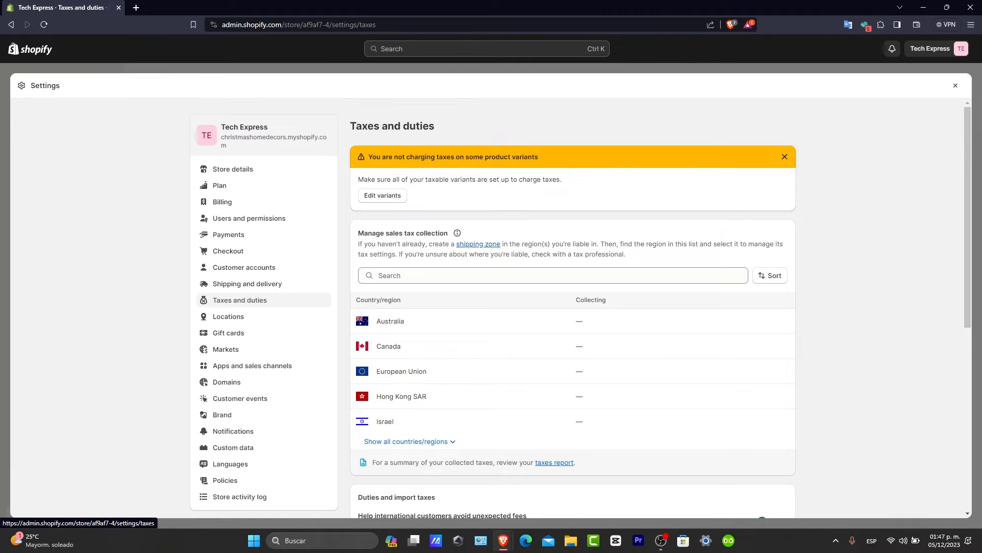
- In the untaxed variants editor, tick Charges taxes and fill it down the column
click(383, 195)
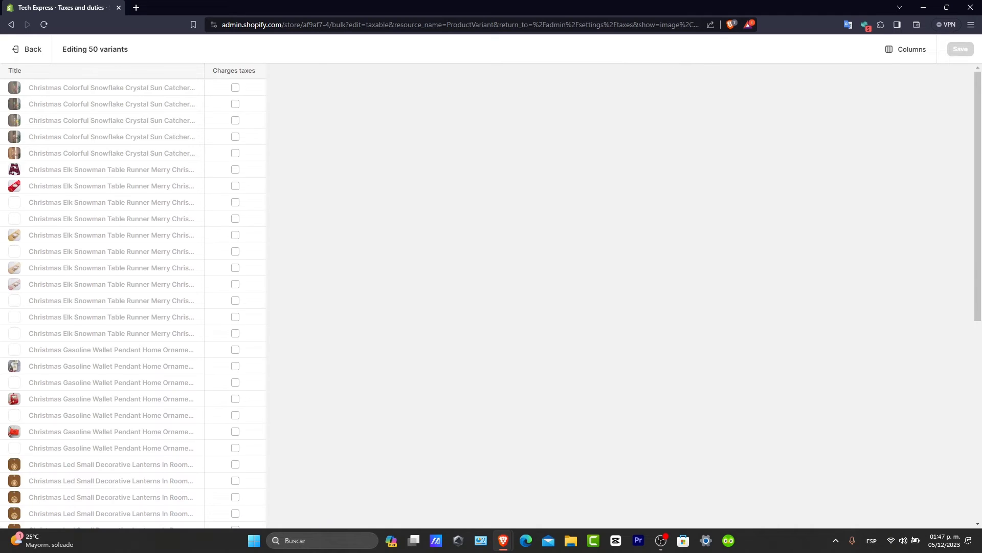
click(235, 88)
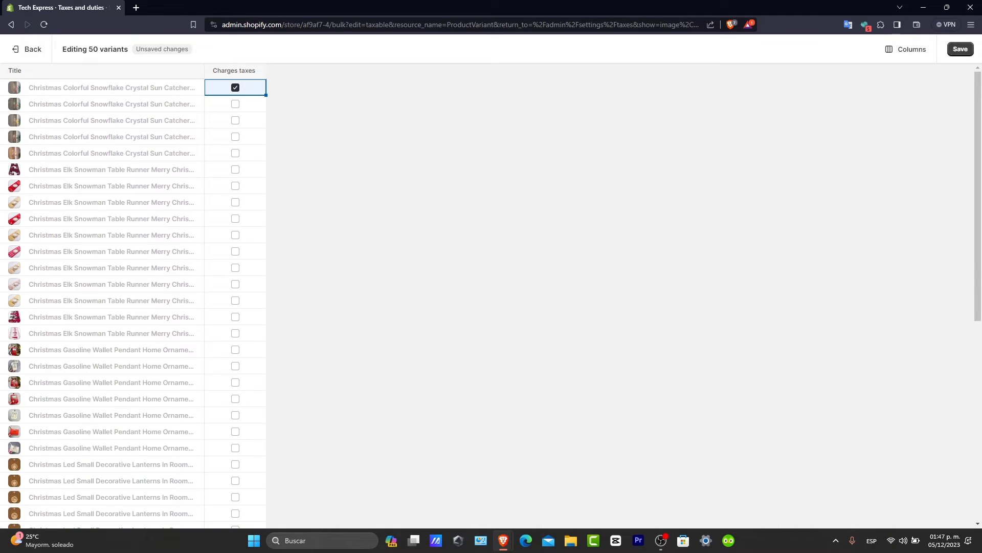
mouse_move(265, 95)
mouse_down()
mouse_move(235, 359)
mouse_move(235, 481)
mouse_up()
scroll(235, 307, down, 7)
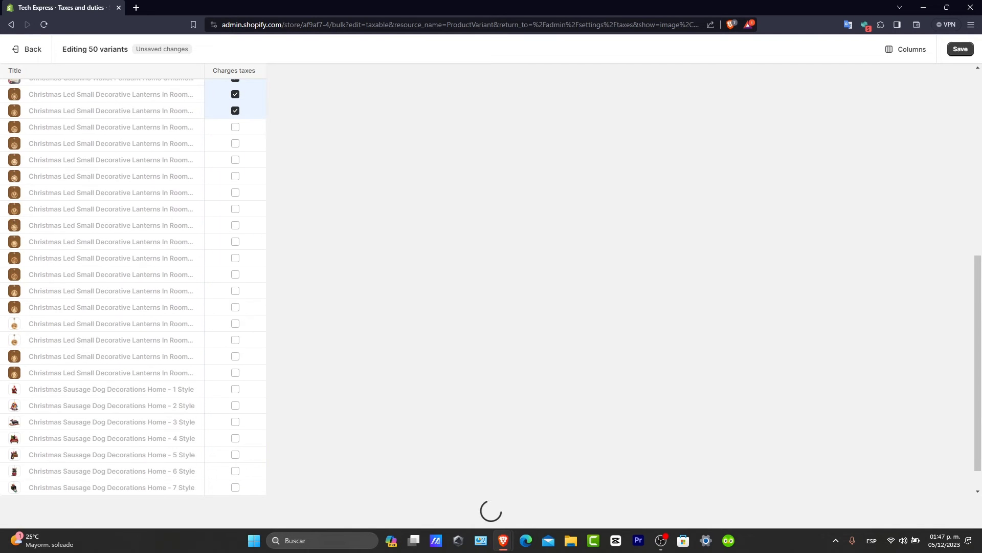
key(Down)
key(space)
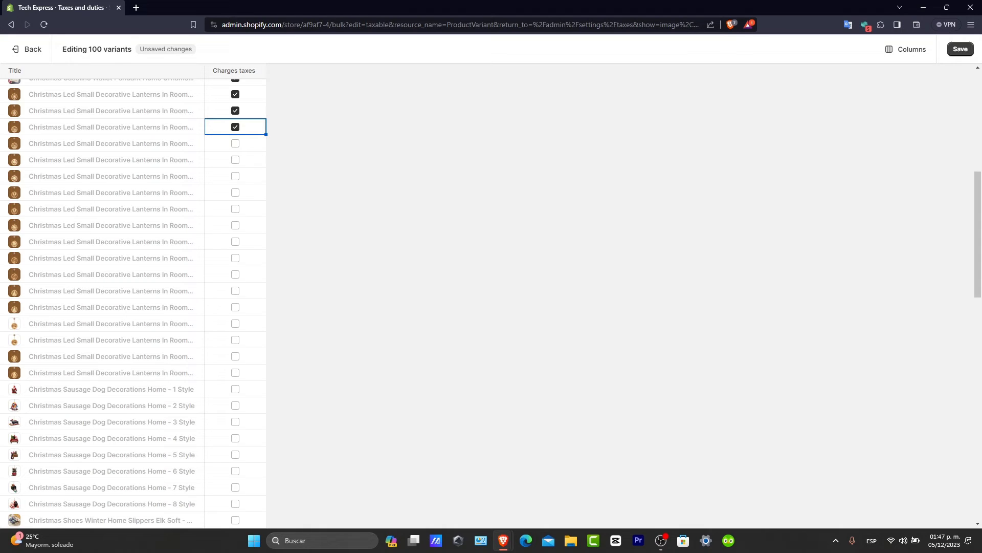
drag(266, 134, 266, 516)
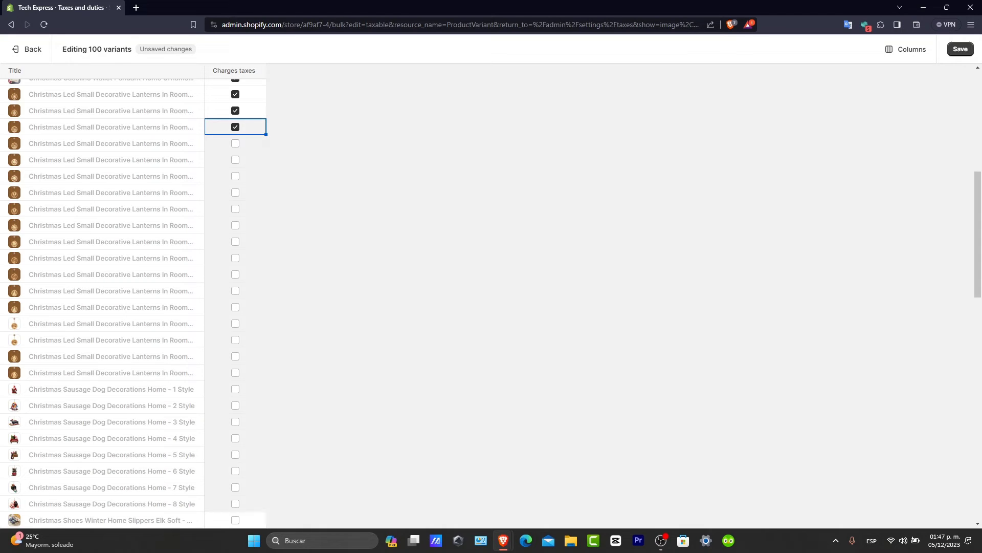
- Set Charges taxes on the remaining Shoes variants and save all 213 variants
scroll(266, 516, down, 8)
scroll(133, 302, up, 3)
scroll(133, 302, up, 5)
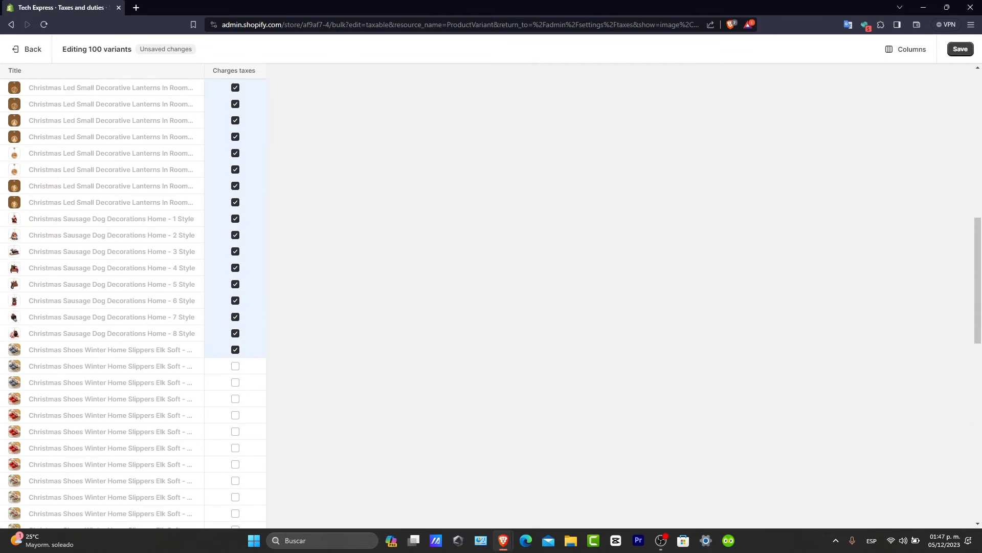
click(235, 366)
scroll(235, 366, down, 3)
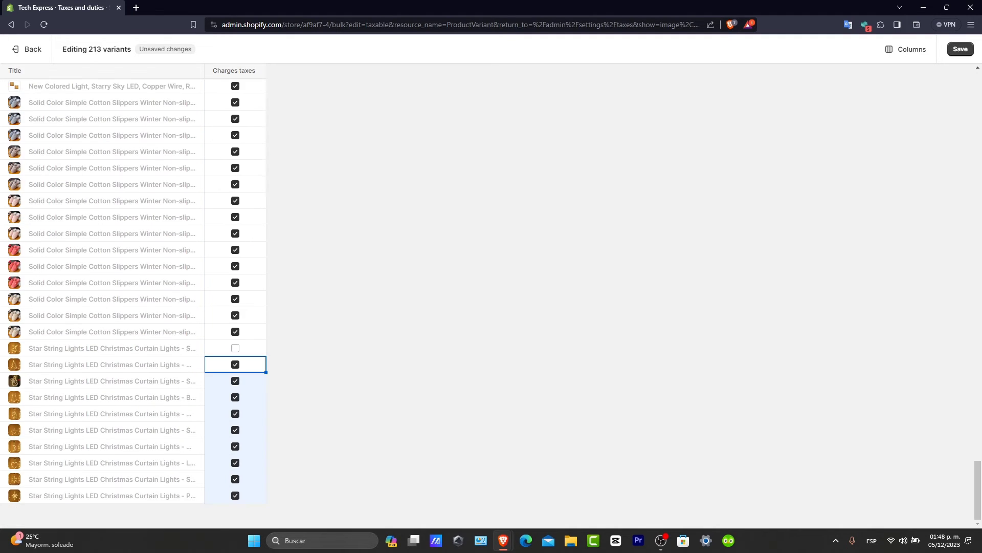
key(Up)
key(space)
key(ctrl+s)
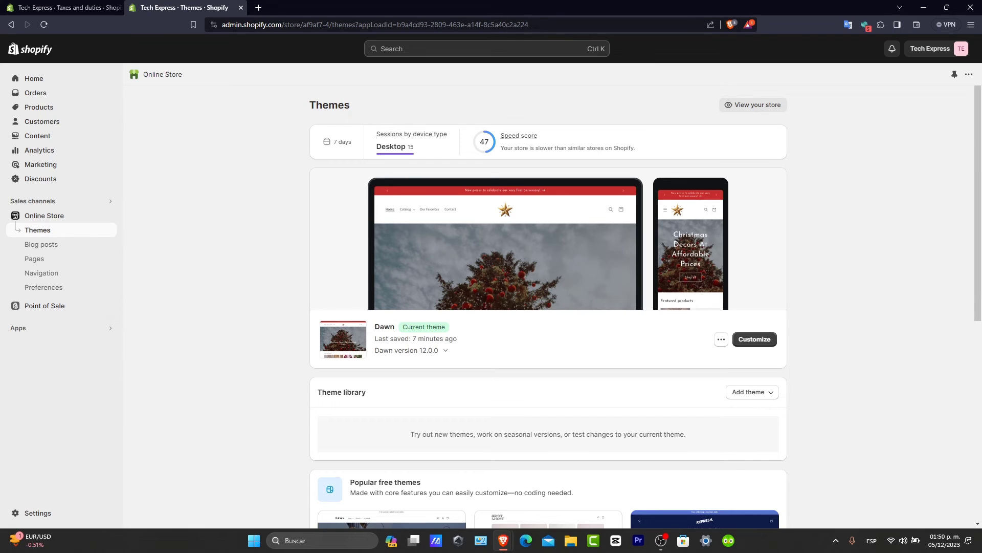
- Show the additional actions menu for the current Dawn theme
click(721, 339)
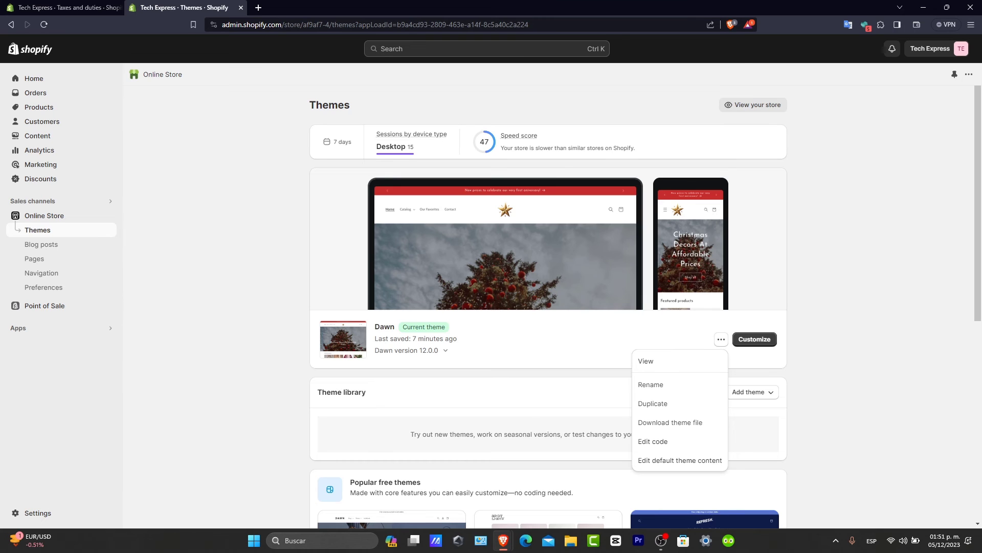
- Scroll down to Popular free themes such as Spotlight, Refresh, Craft and Sense
scroll(547, 307, down, 3)
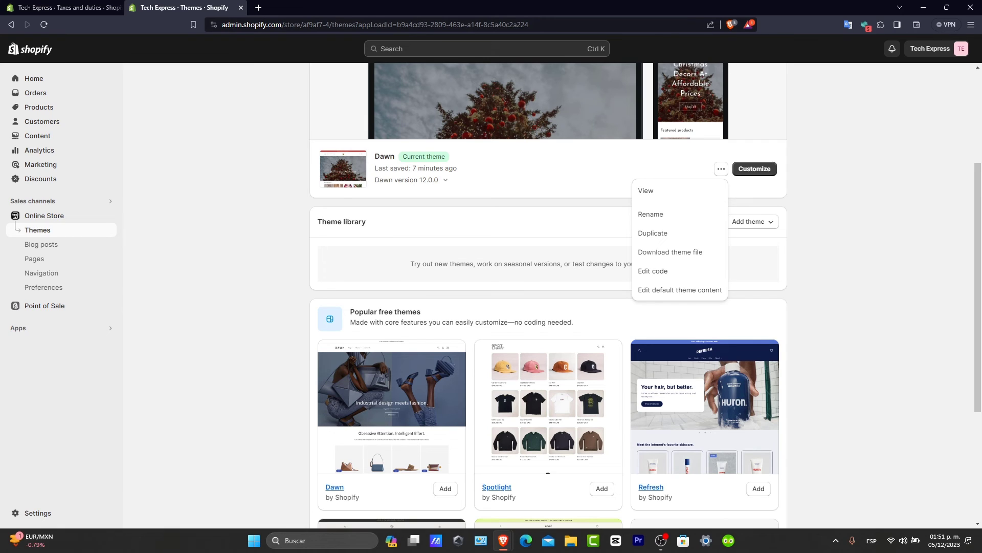
scroll(548, 307, down, 4)
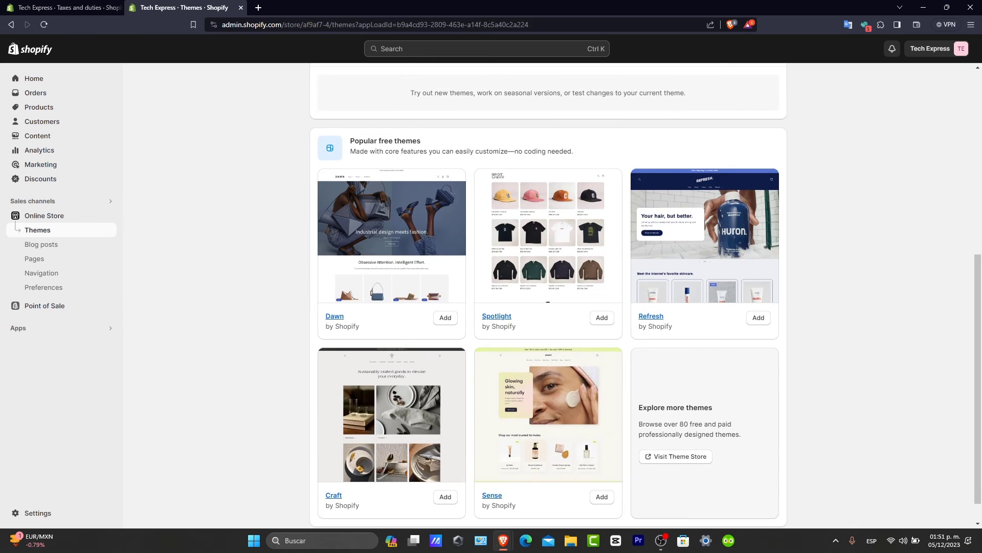